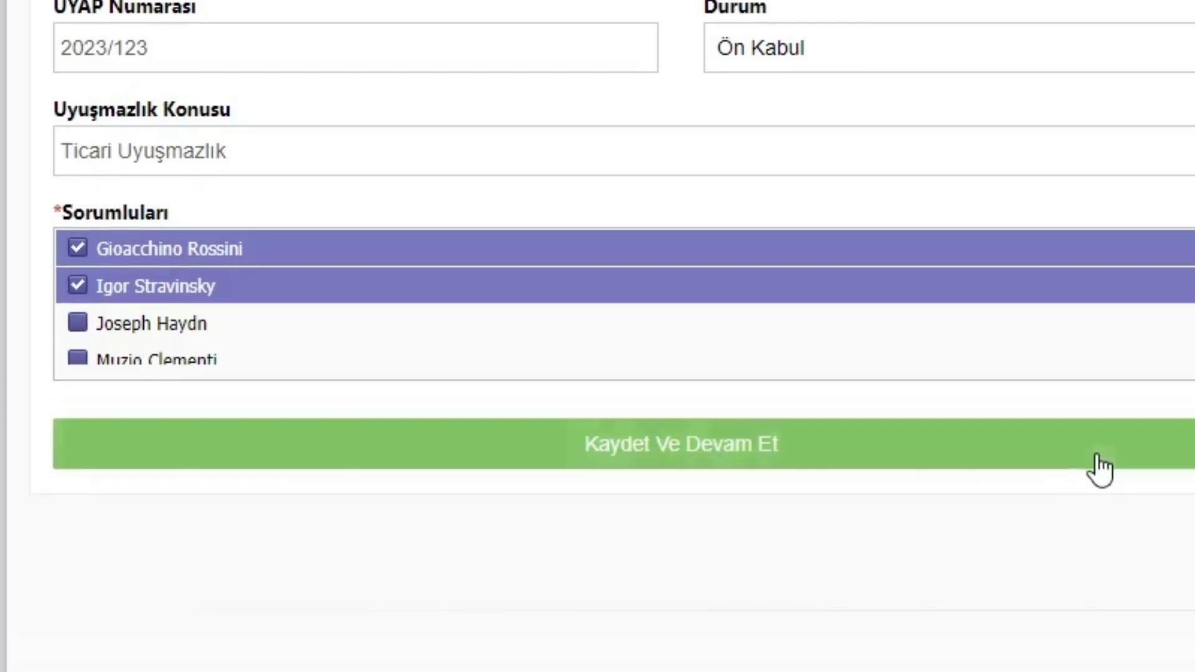
# Step: Save the new mediation file and add the chosen PDF to it as an outgoing Davet_Mektubu document
pyautogui.click(1097, 641)
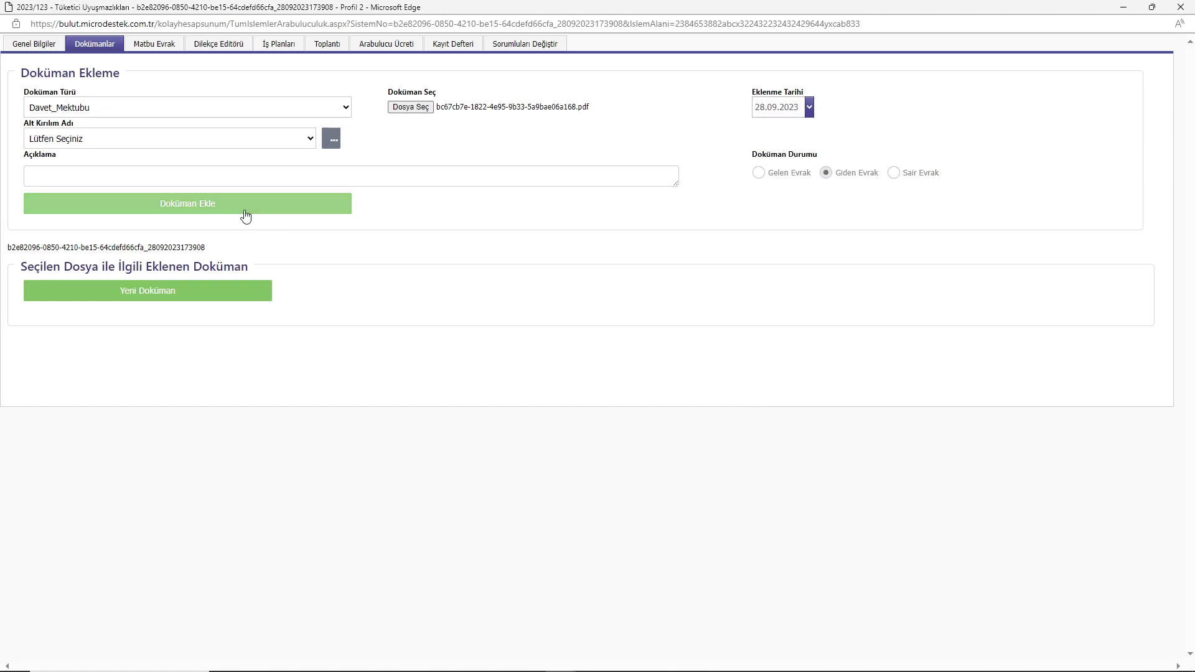
pyautogui.click(245, 210)
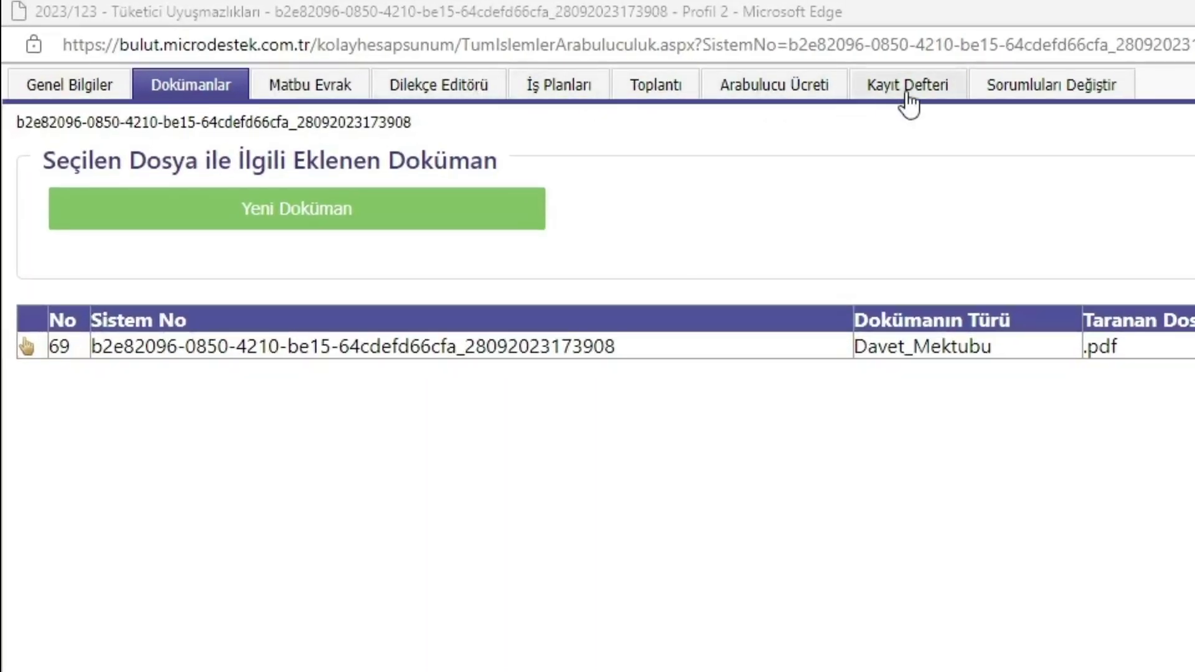
# Step: Add the file's meeting for 29.09.2023 at 10:00, with e-mail notices to the responsible staff and the parties
pyautogui.click(306, 87)
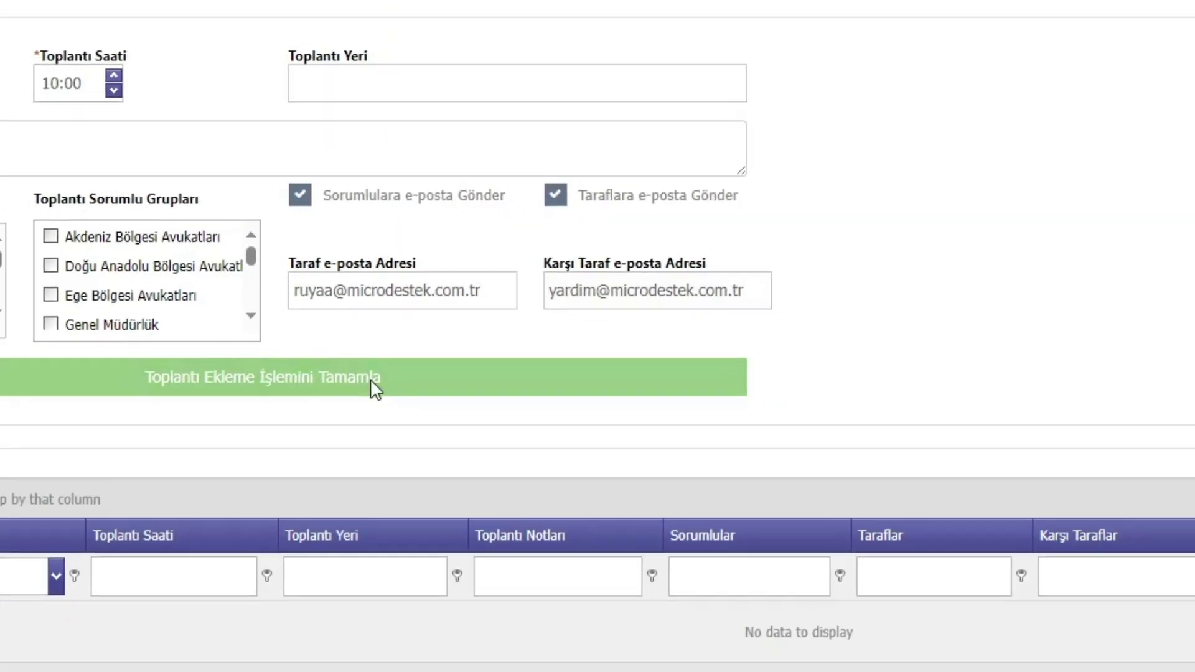
pyautogui.click(416, 543)
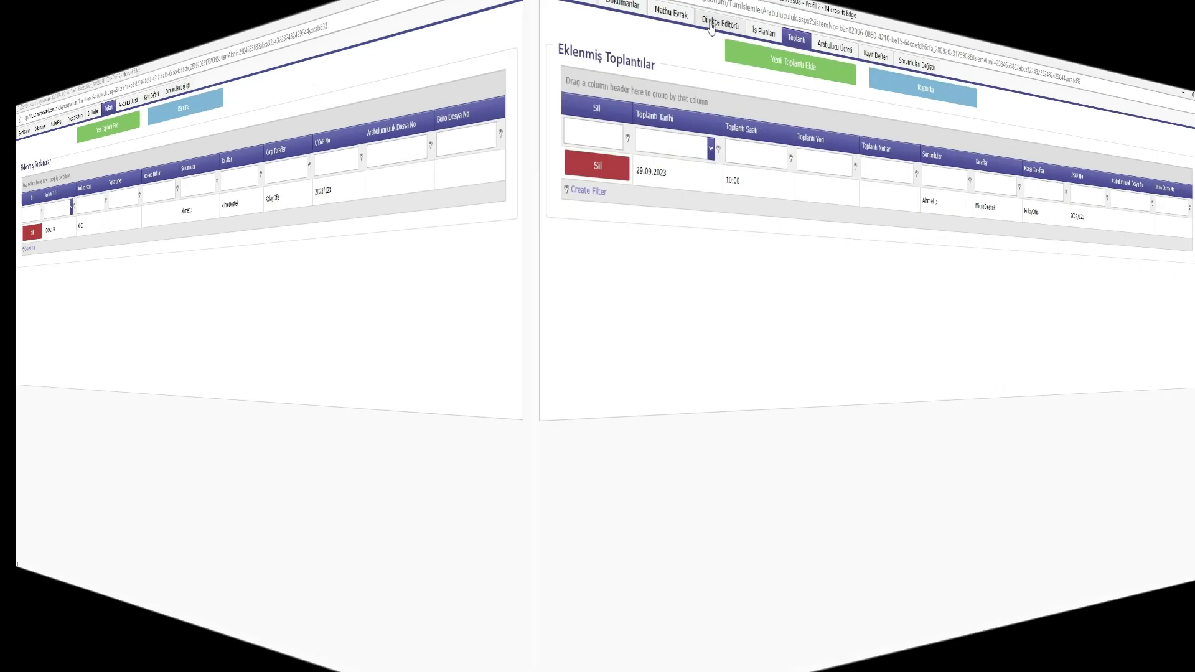
# Step: Open the "Arabuluculuk Görüşme Tutanağı Örneği" template in the petition editor for the mediation file
pyautogui.click(206, 46)
pyautogui.click(100, 132)
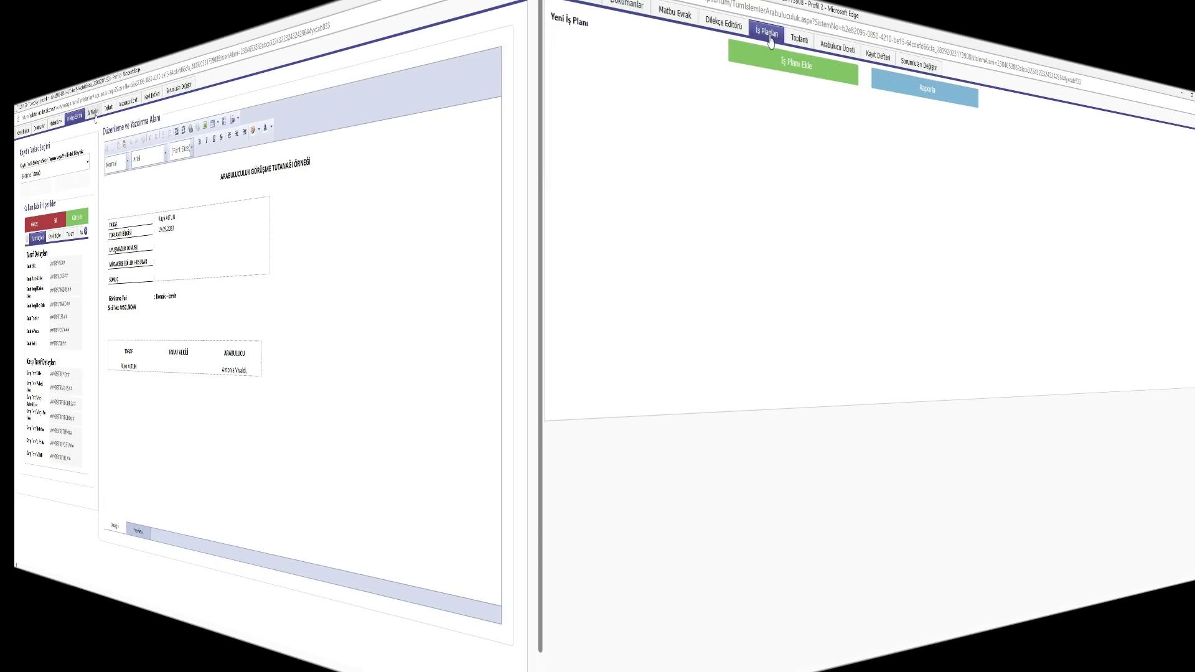
# Step: Add a TOPLANTILAR work plan for 29.09.2023 at 12:00, assigned to Bach, describing the law office meeting and e-mailing the parties
pyautogui.click(293, 42)
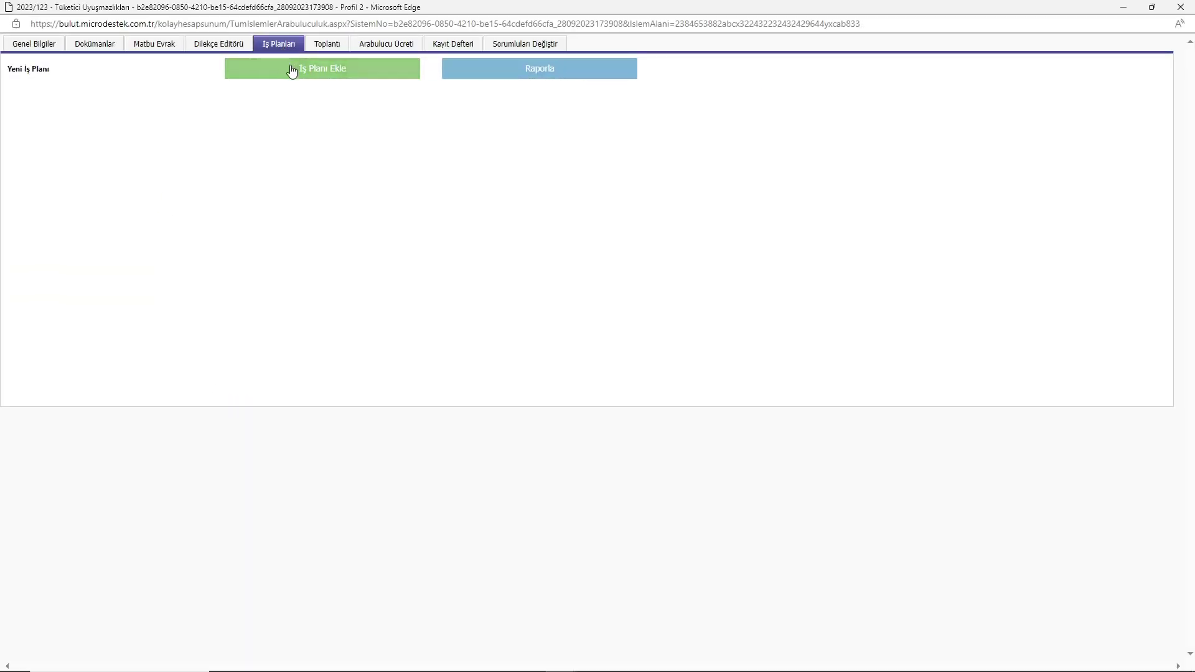
pyautogui.click(292, 70)
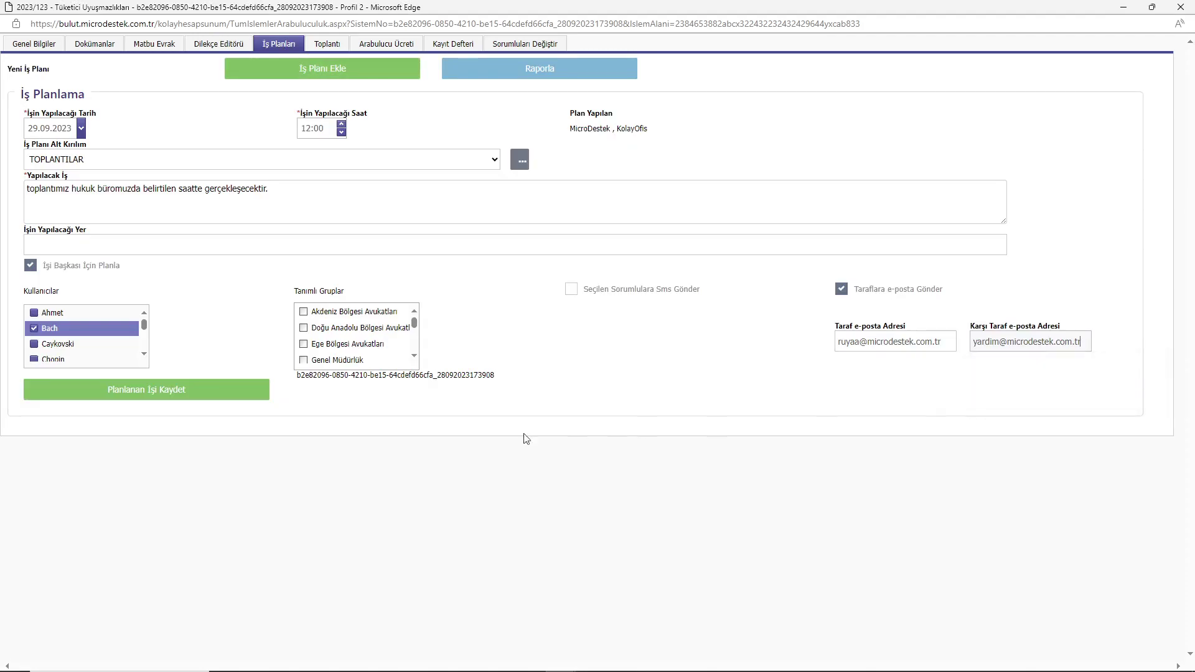
pyautogui.click(217, 397)
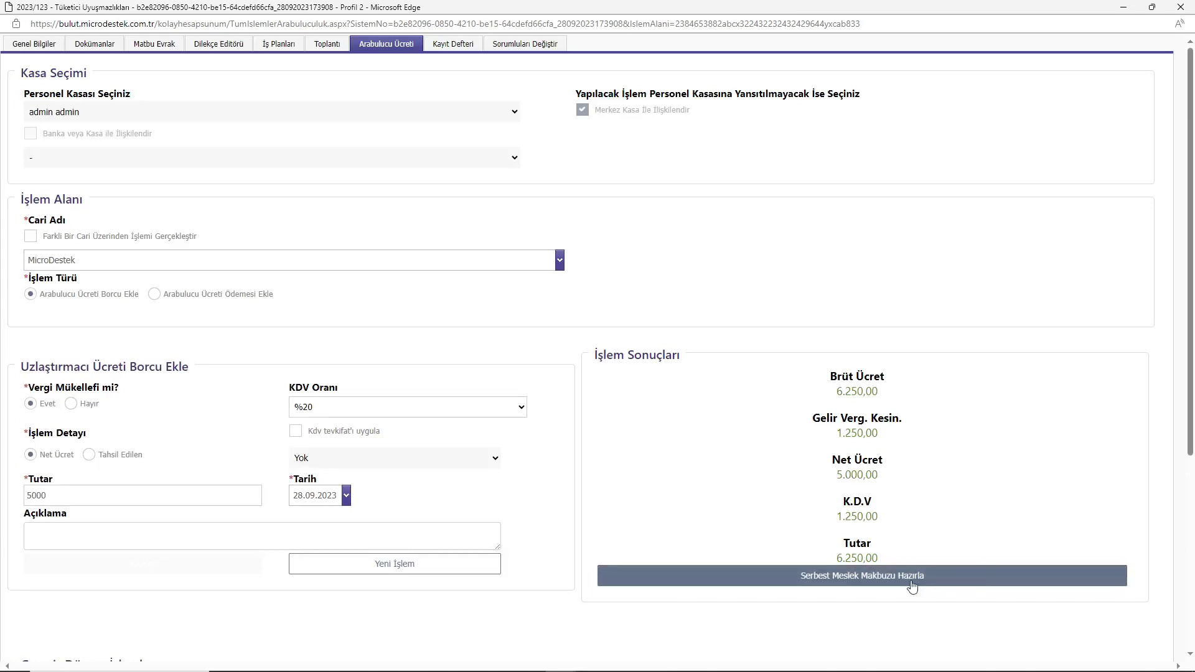
# Step: Prepare an electronic self-employment receipt (E-SMM) in Turkish lira for the mediation fee, with "arabuluculuk ücreti" as the service
pyautogui.click(867, 585)
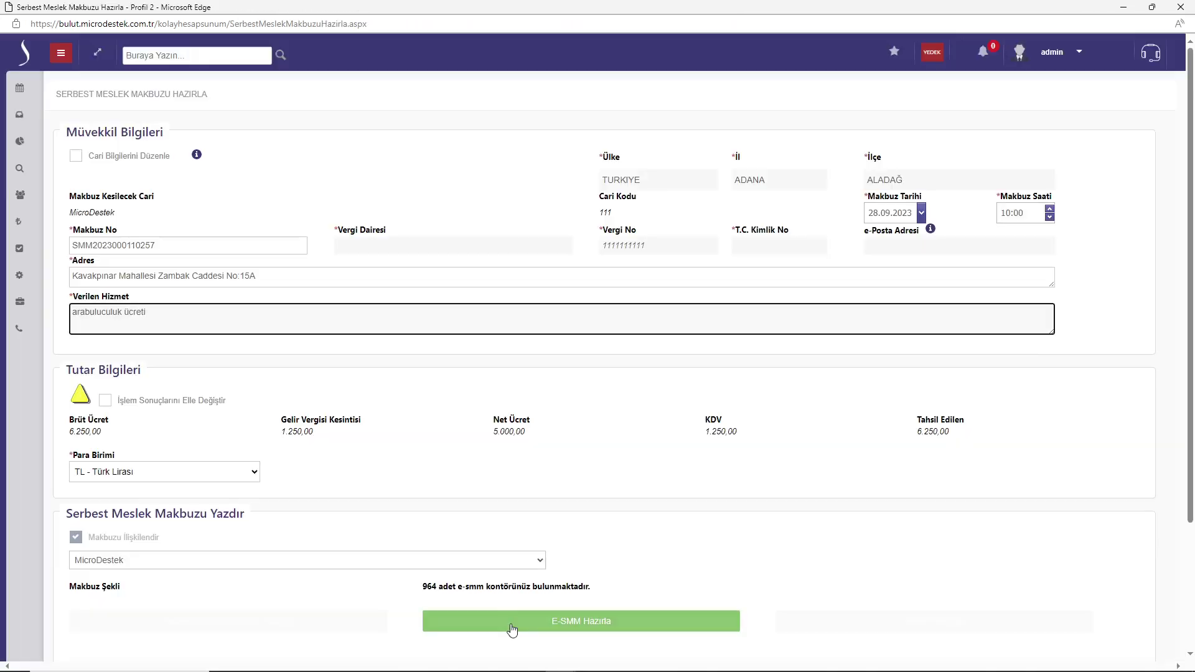
pyautogui.click(511, 624)
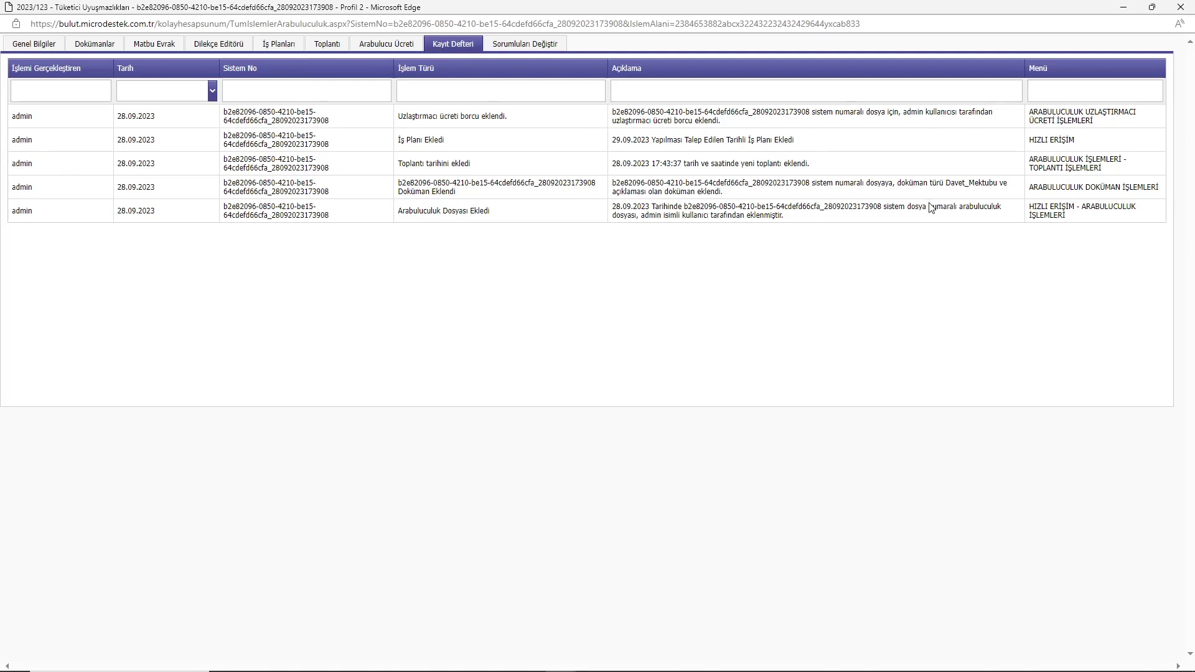
# Step: Reassign the MicroDestek–KolayOfis mediation file to Fredric Chopin as responsible user and rebuild the table
pyautogui.click(504, 48)
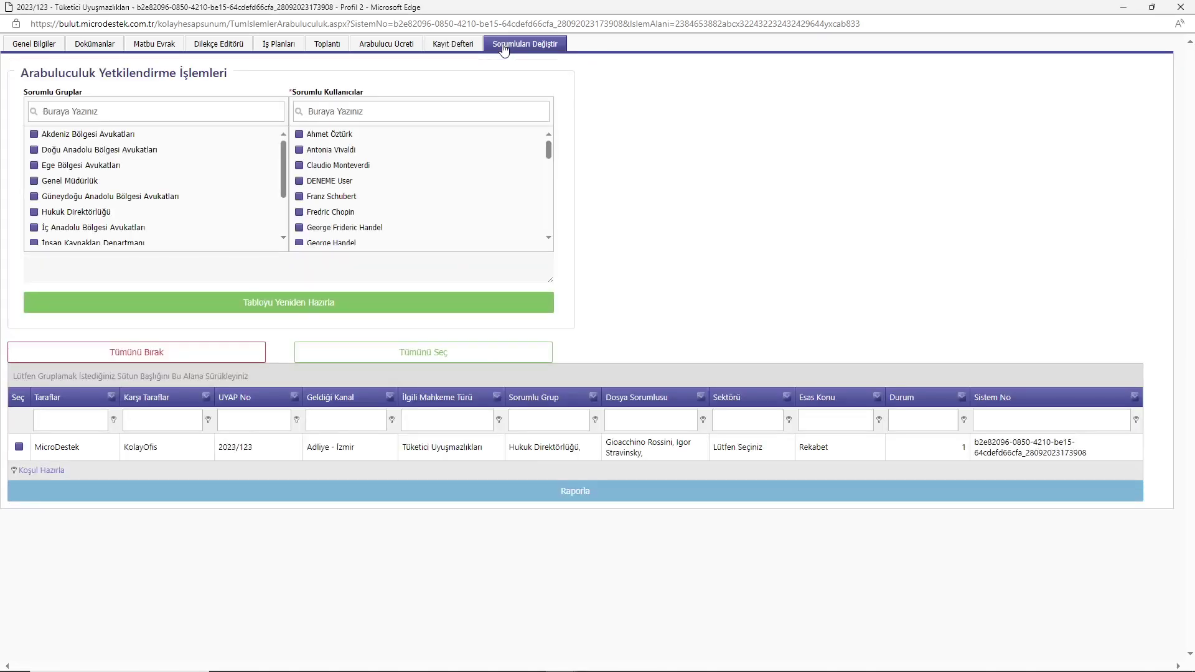
pyautogui.click(19, 447)
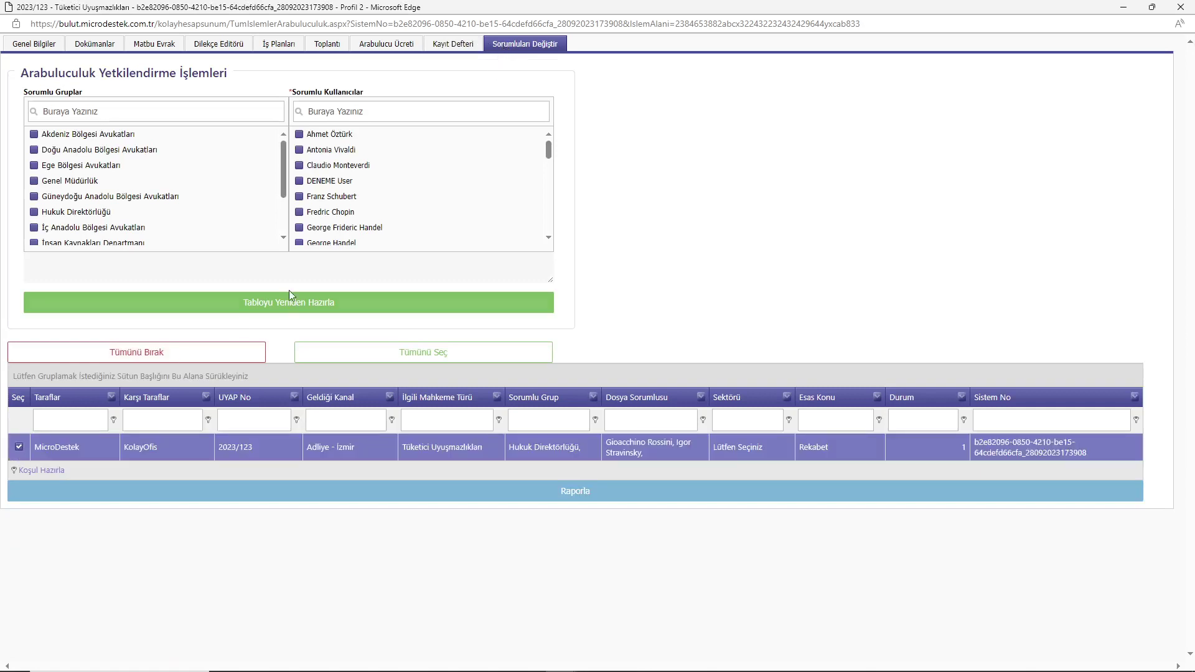
pyautogui.click(300, 212)
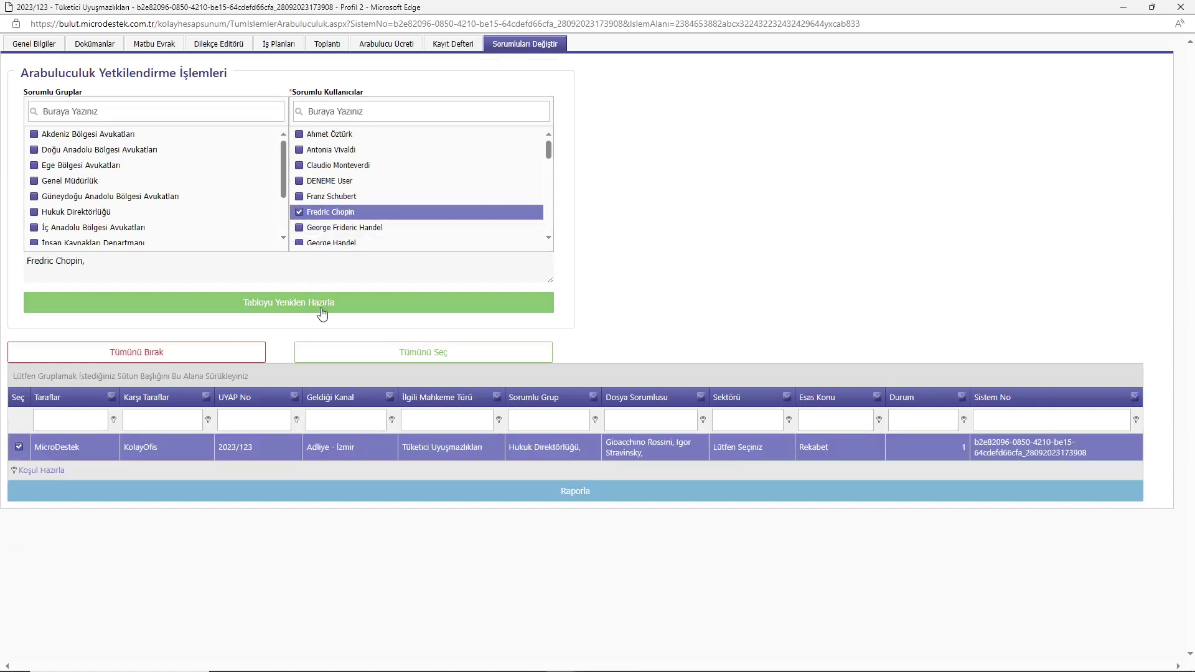
pyautogui.click(320, 311)
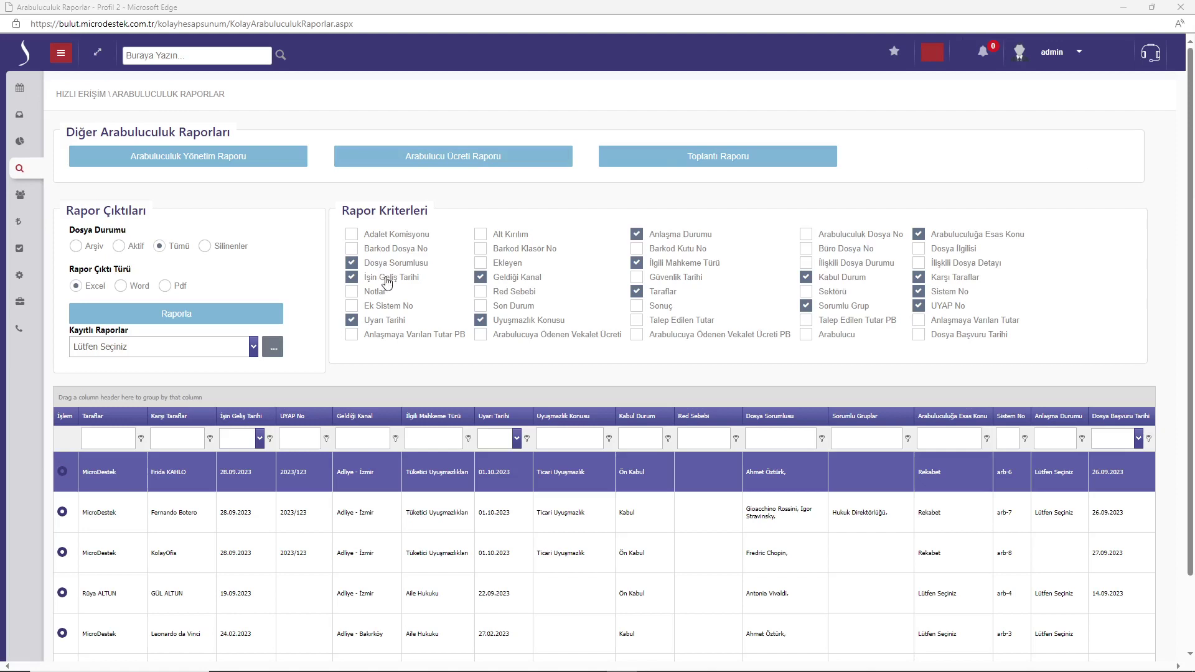
# Step: Add the Sonuç column to the mediation report and remove the İşin Geliş Tarihi and Sistem No columns
pyautogui.click(649, 308)
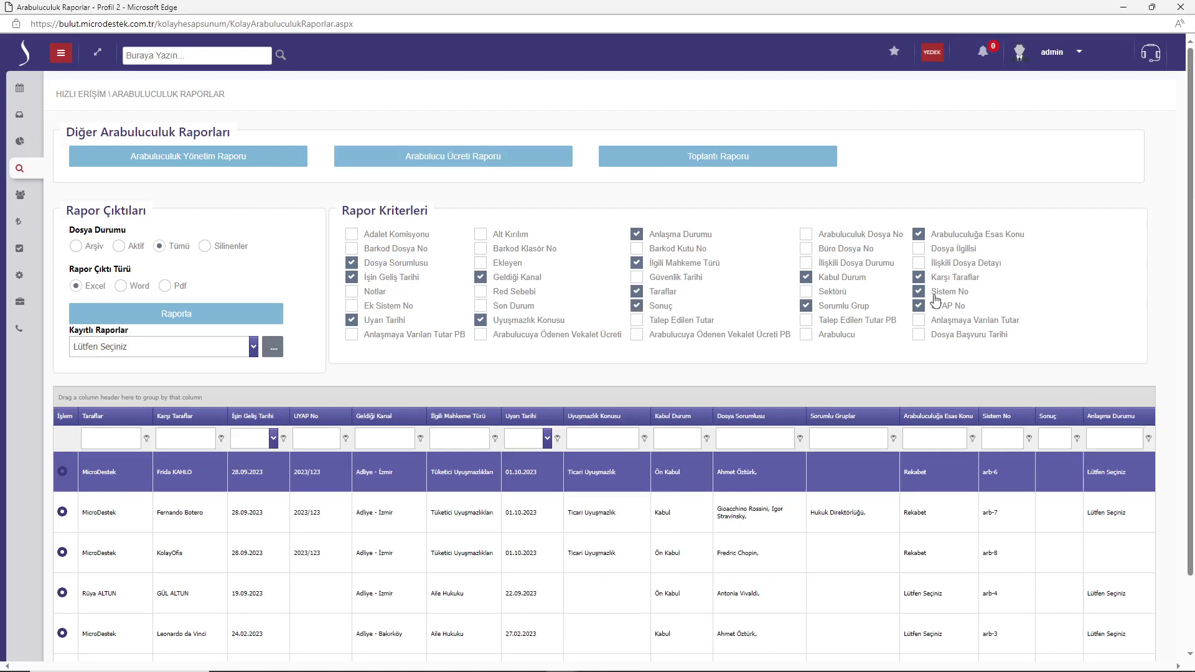
pyautogui.click(352, 277)
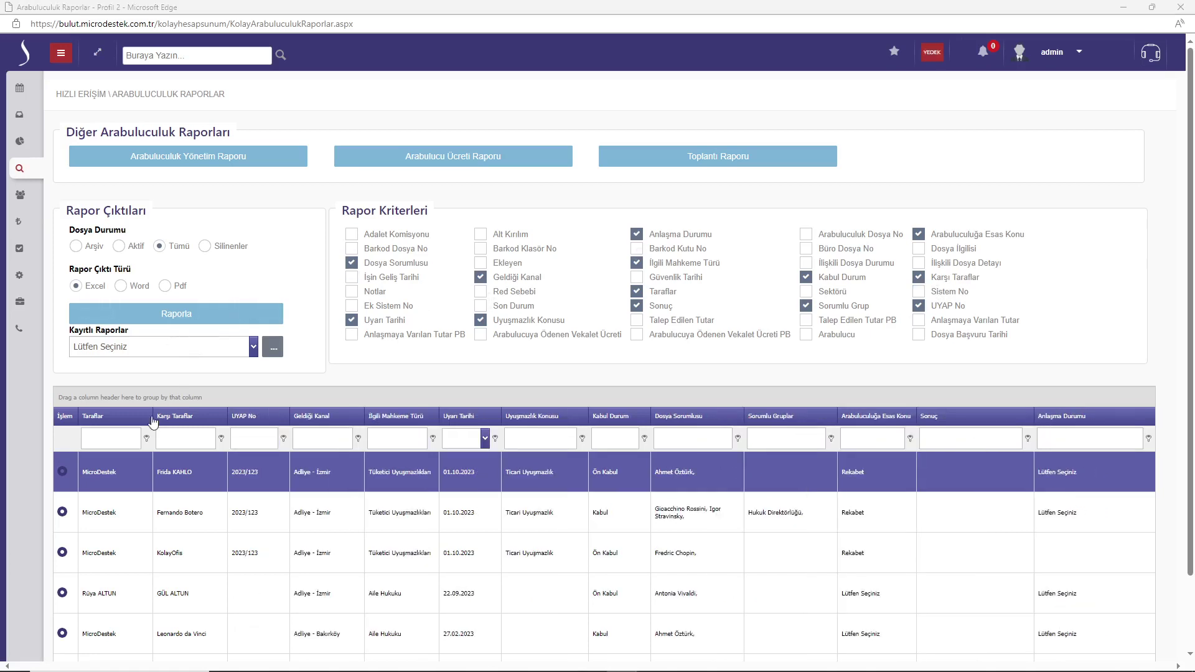
# Step: Move the Geldiği Kanal column first and UYAP No second, and filter UYAP No by 2023
pyautogui.moveTo(365, 422); pyautogui.dragTo(90, 418)
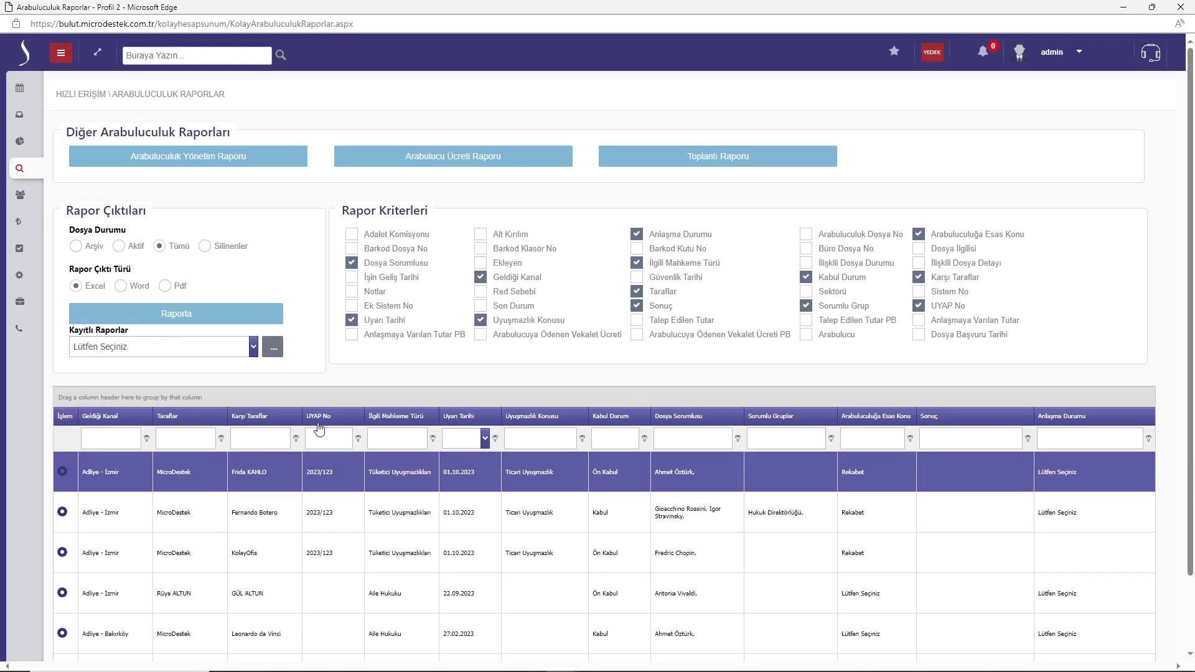
pyautogui.moveTo(318, 424); pyautogui.dragTo(165, 418)
pyautogui.click(187, 440)
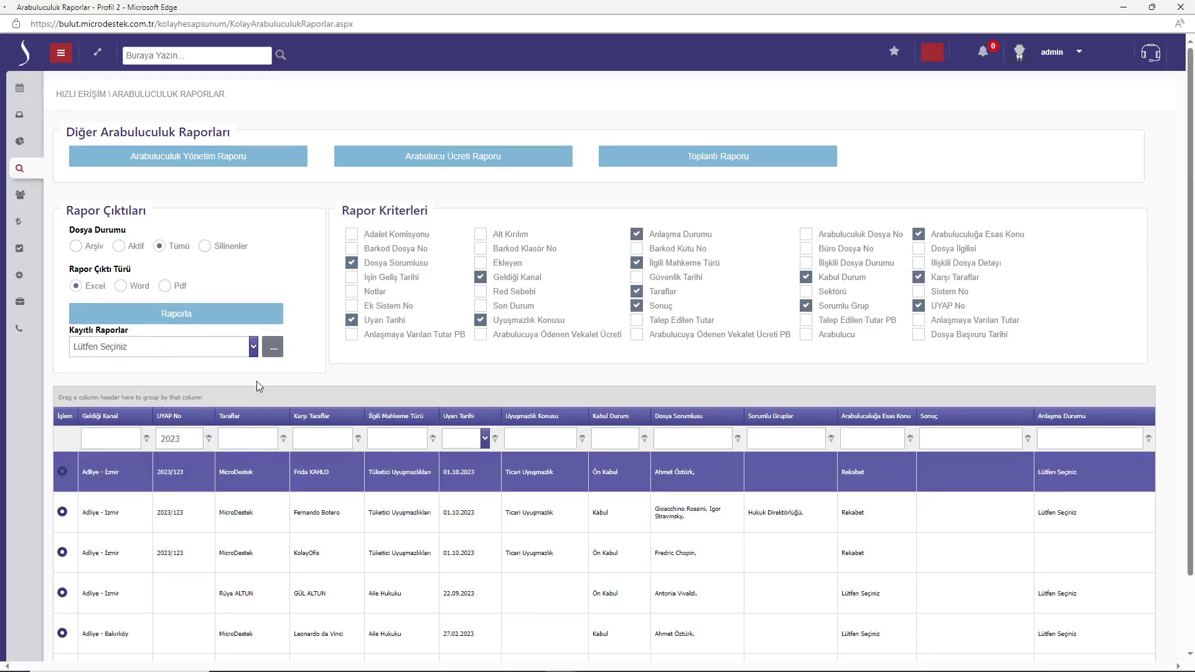
# Step: Save the report layout as a new record named MicroDestek and load it from the saved reports
pyautogui.click(272, 347)
pyautogui.click(461, 348)
pyautogui.click(460, 377)
pyautogui.click(414, 377)
pyautogui.write('MicroDestek')
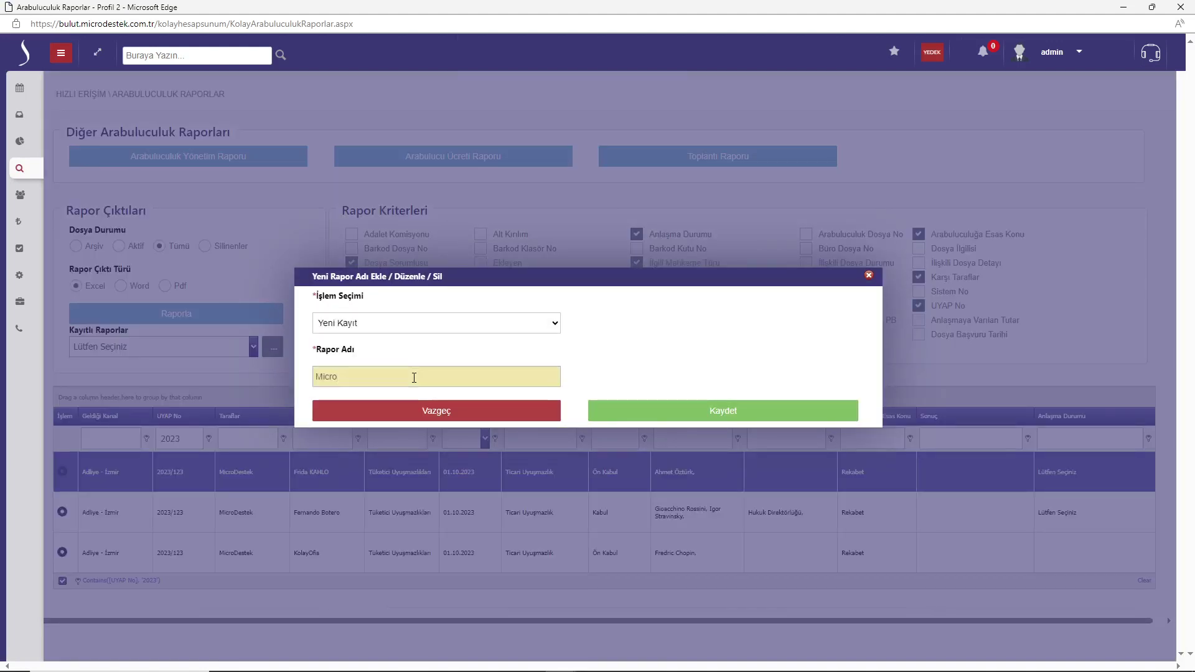
pyautogui.click(648, 418)
pyautogui.click(157, 347)
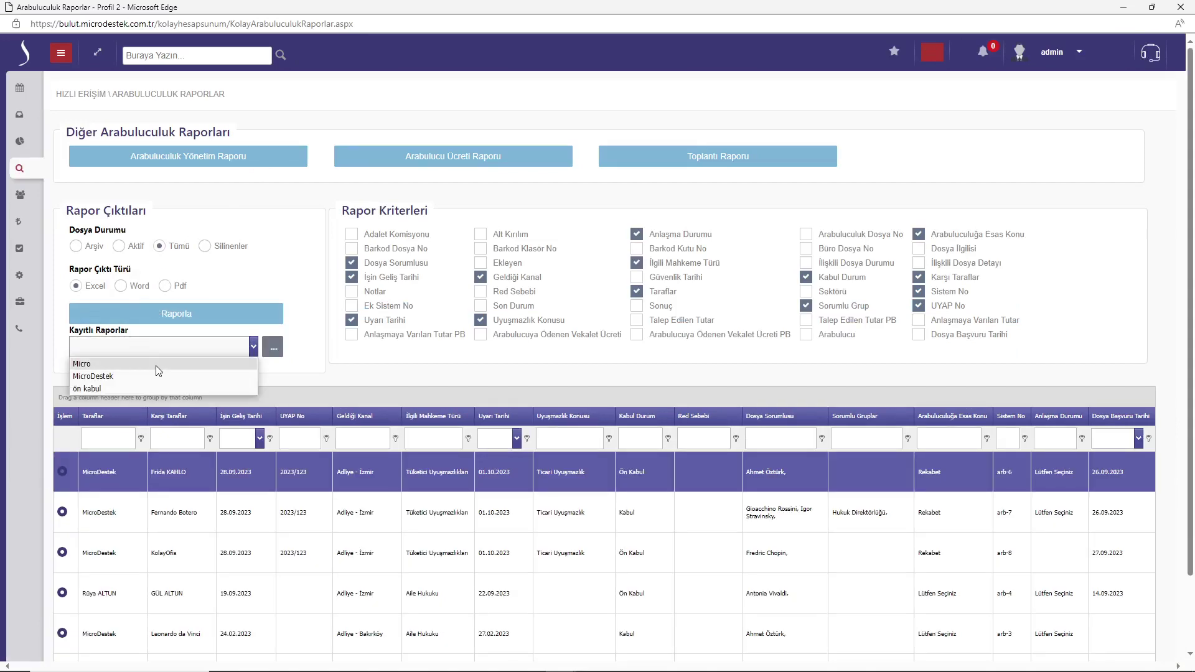
pyautogui.click(154, 375)
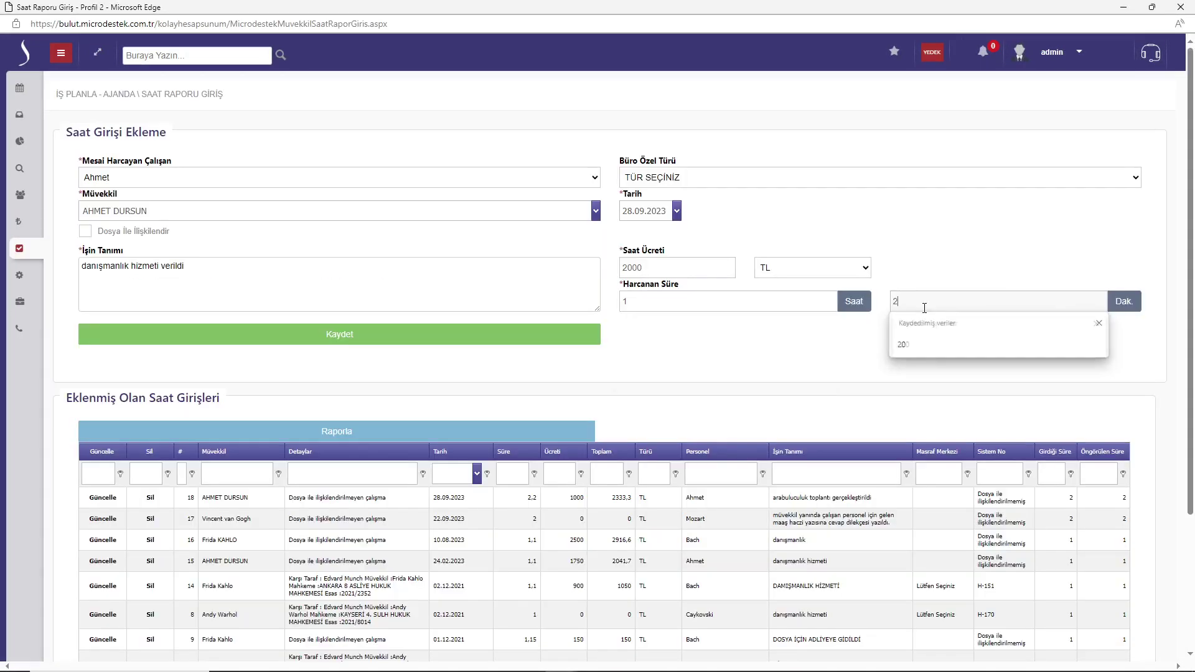
# Step: Set the time spent to 1 hour 20 minutes and save the consultancy time entry at 2000 TL per hour
pyautogui.write('0')
pyautogui.click(387, 338)
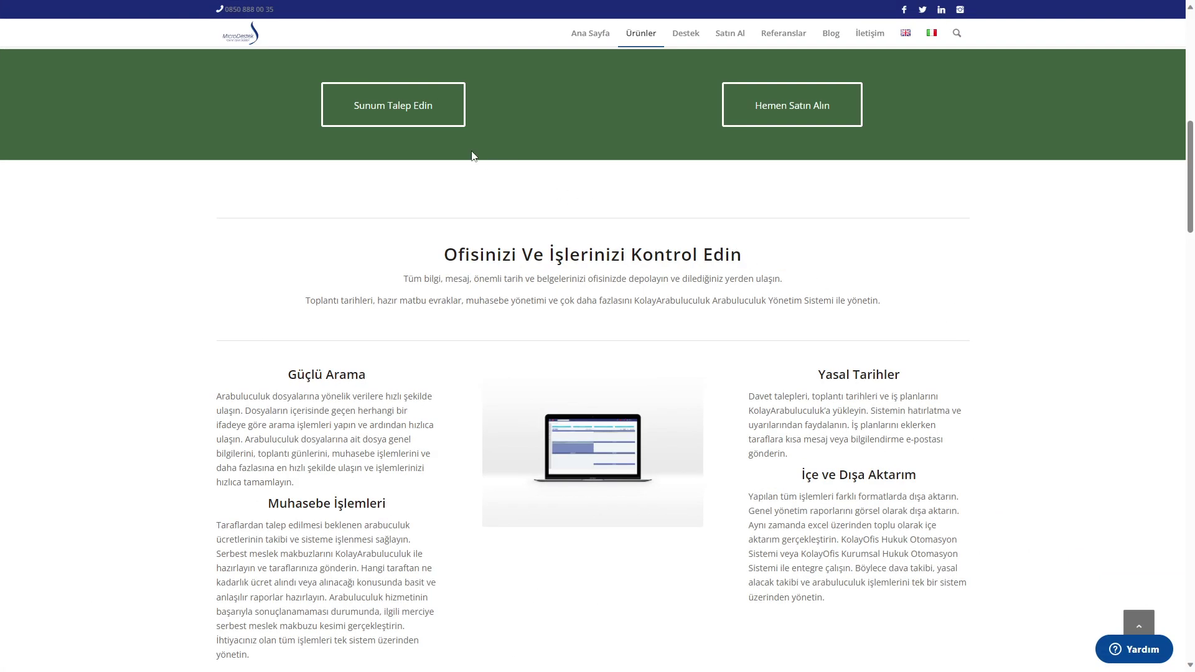
# Step: Open the presentation request for the KolayArabuluculuk product on the MicroDestek website
pyautogui.click(432, 122)
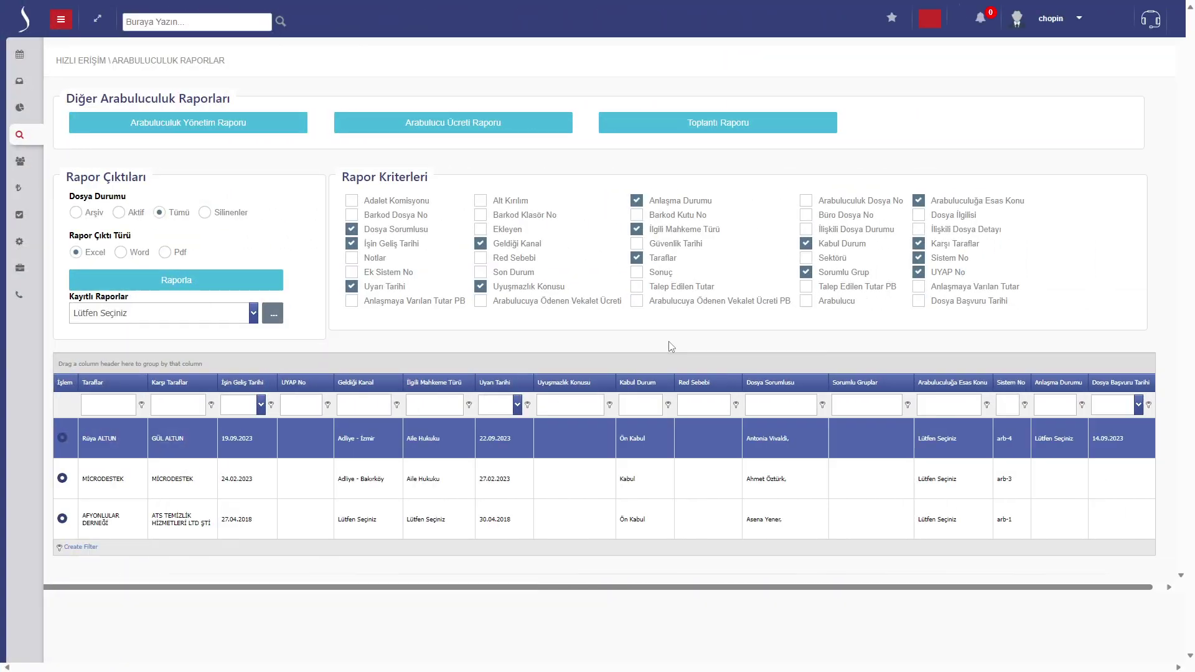
# Step: Open the help centre from the mediation reports page and browse its videos and blog posts
pyautogui.click(1147, 25)
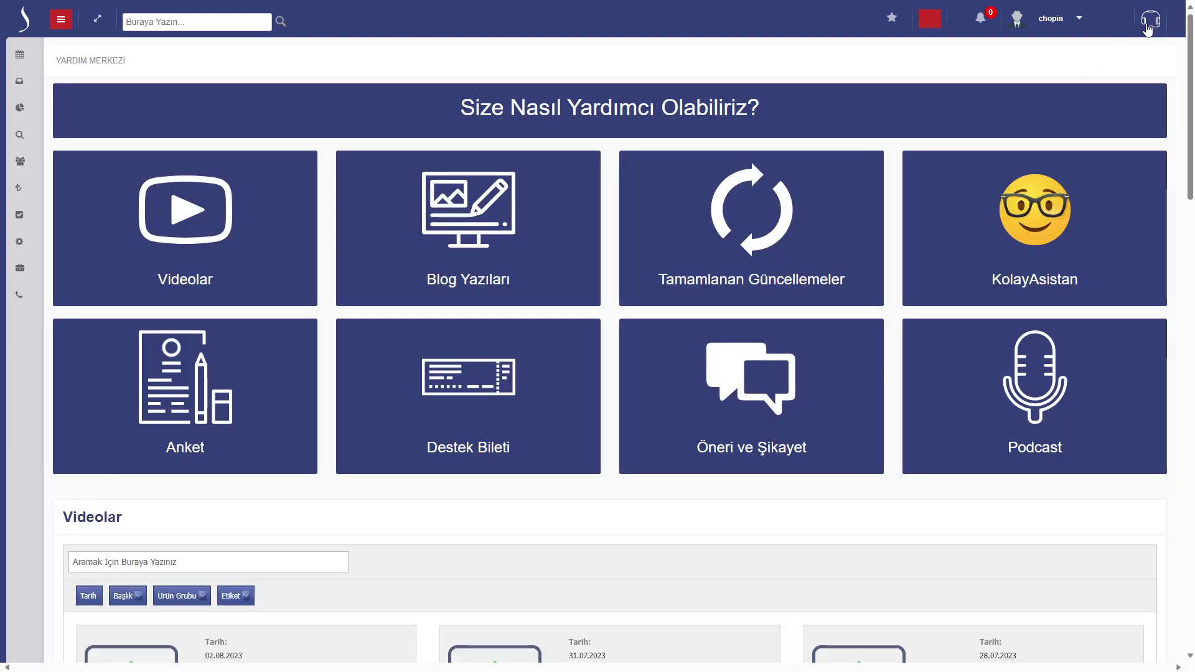
pyautogui.click(291, 262)
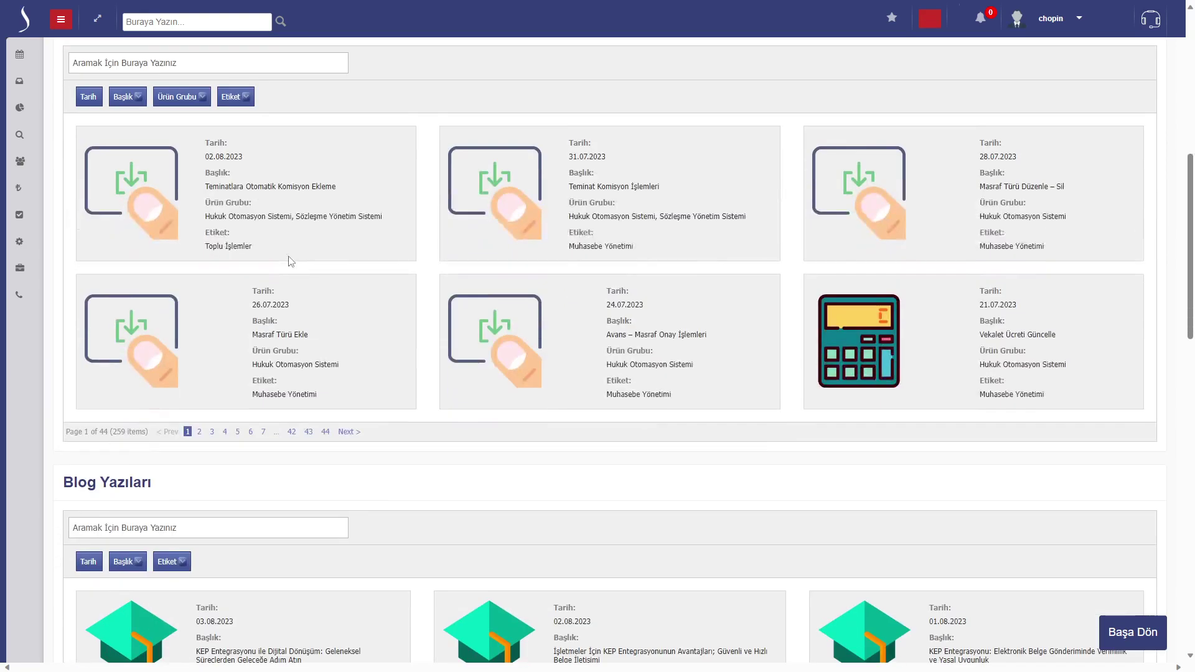
pyautogui.scroll(-5, 290, 261)
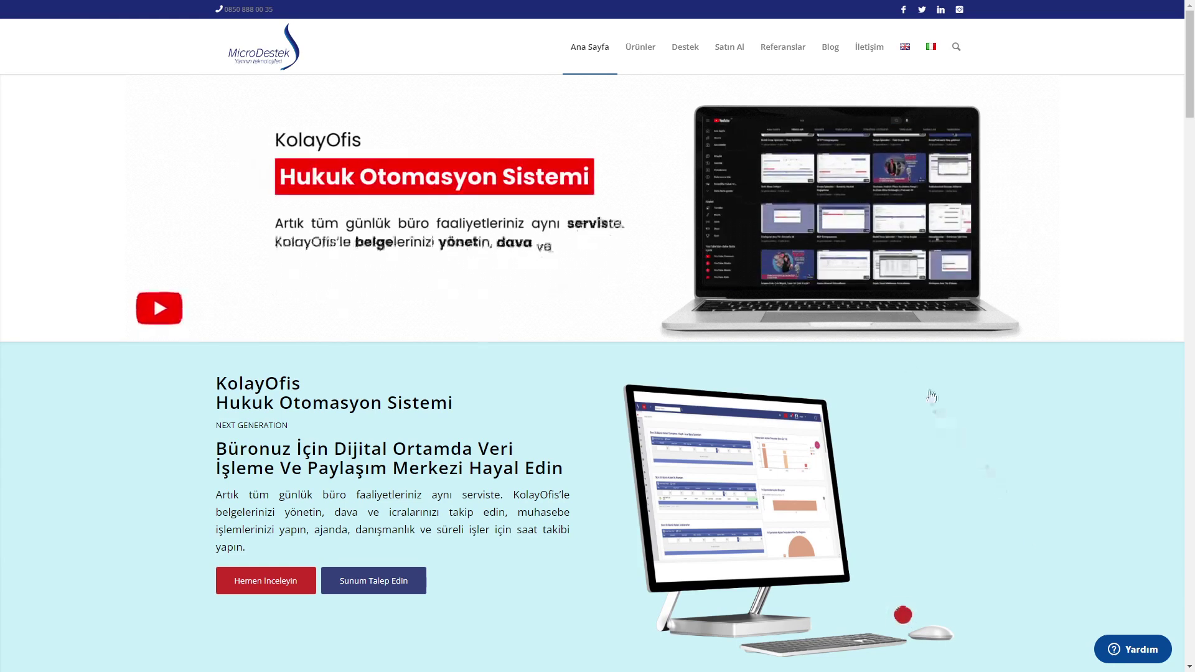
# Step: Open the KolayArabuluculuk purchase page on the MicroDestek website and choose the 3 Kullanıcı option
pyautogui.moveTo(732, 48)
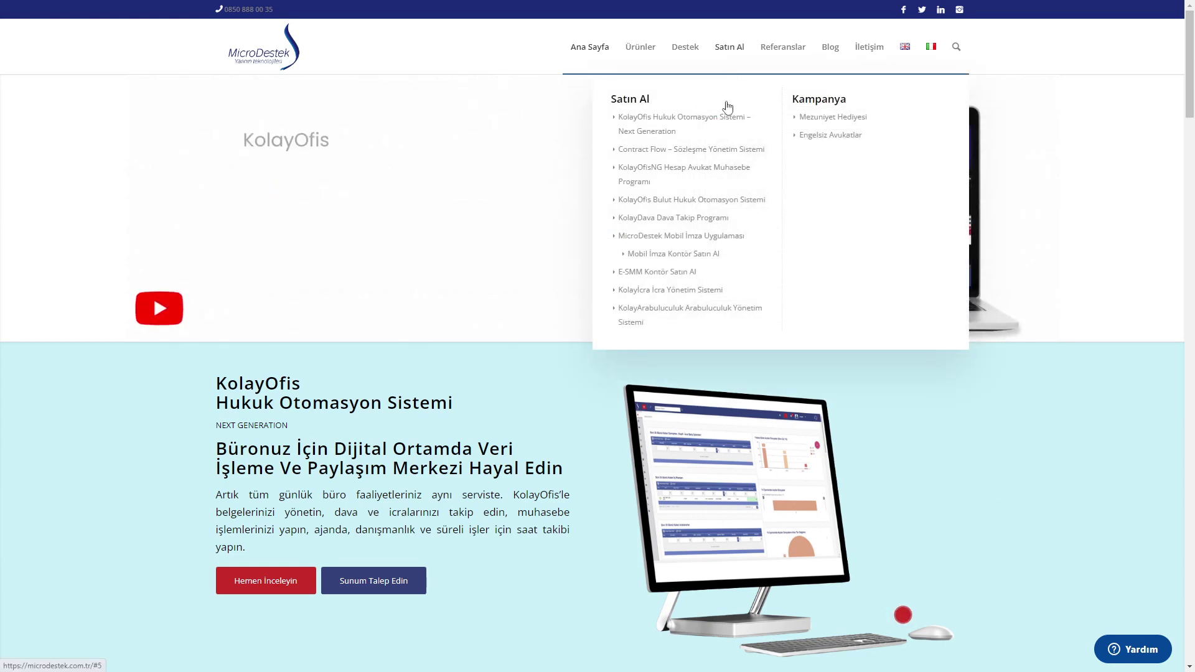
pyautogui.click(713, 312)
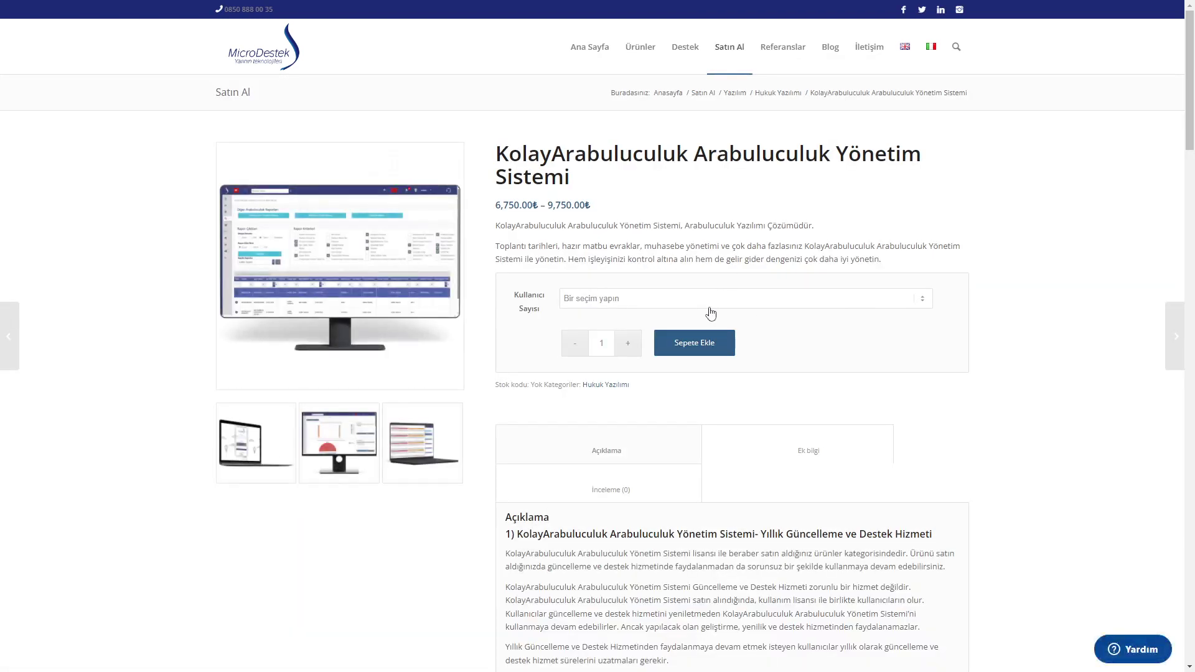
pyautogui.click(710, 300)
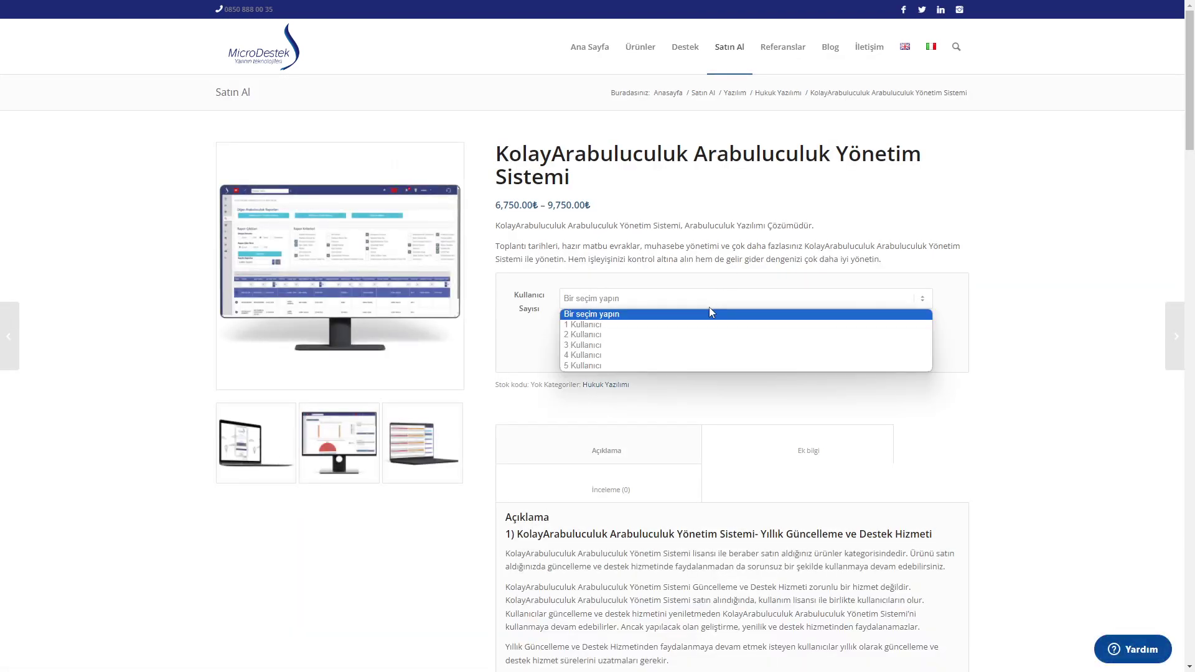
pyautogui.click(703, 346)
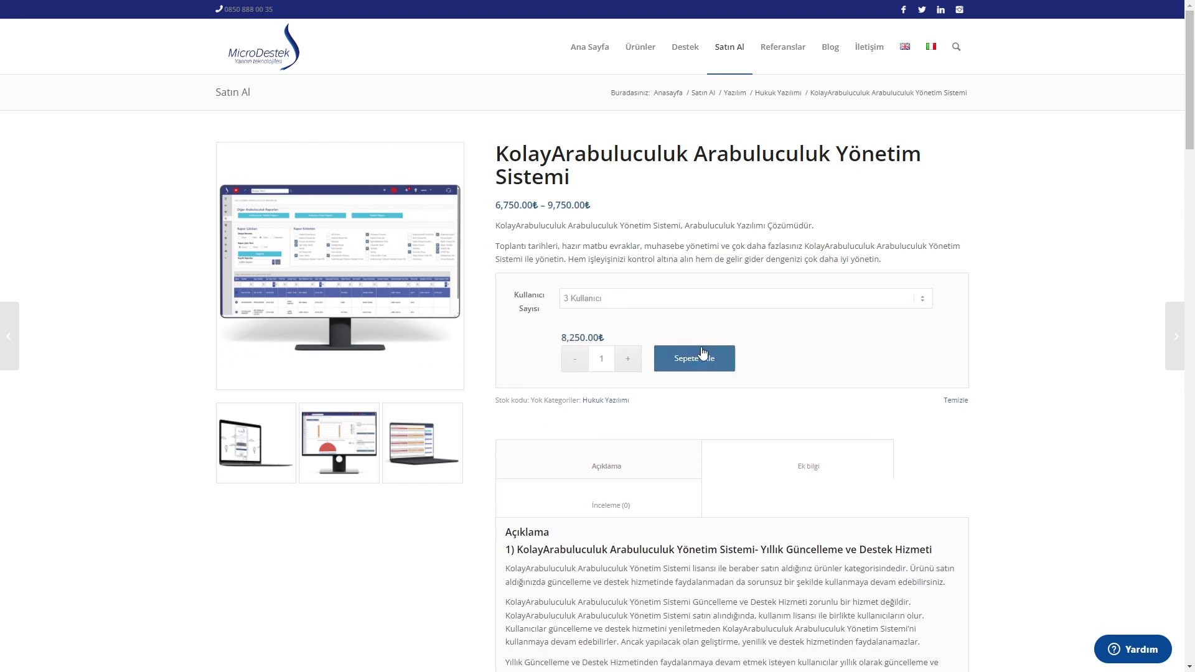
# Step: Change the user count to 5 Kullanıcı and add the KolayArabuluculuk licence to the cart
pyautogui.click(711, 299)
pyautogui.click(707, 365)
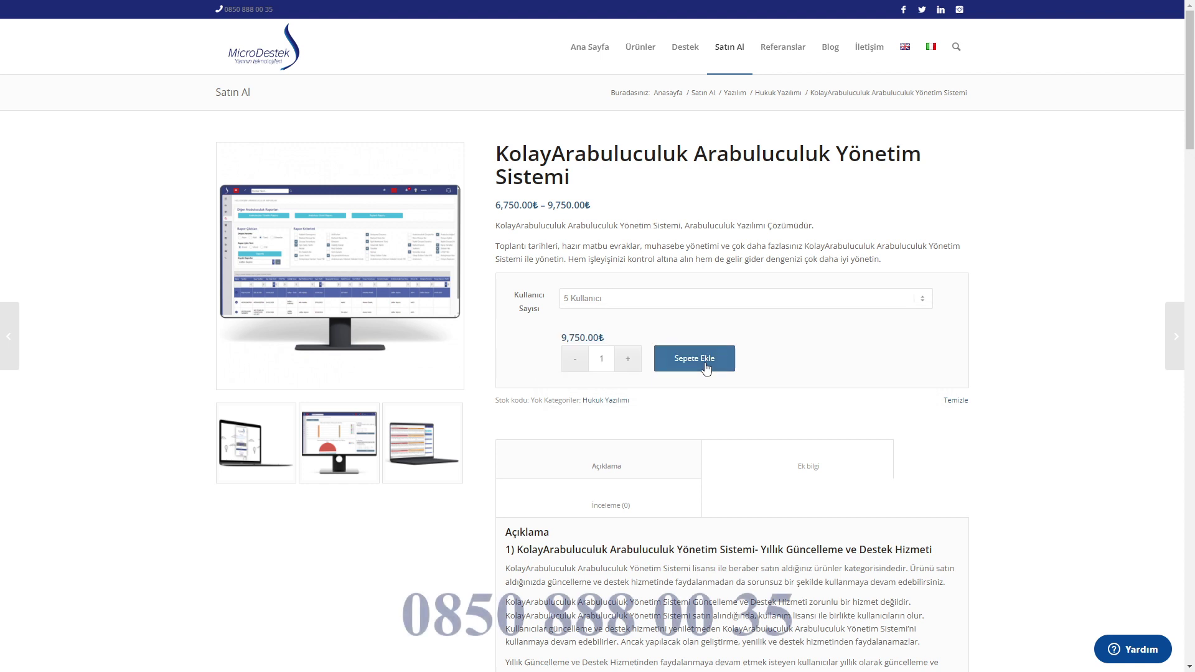
pyautogui.click(707, 366)
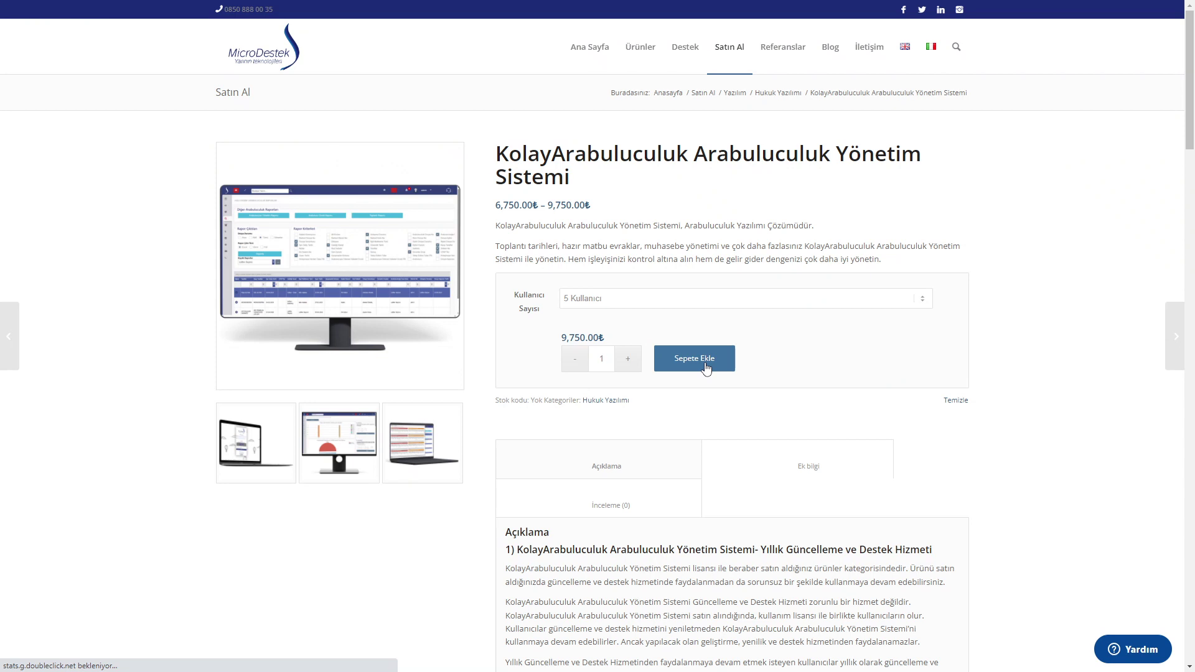
pyautogui.click(707, 368)
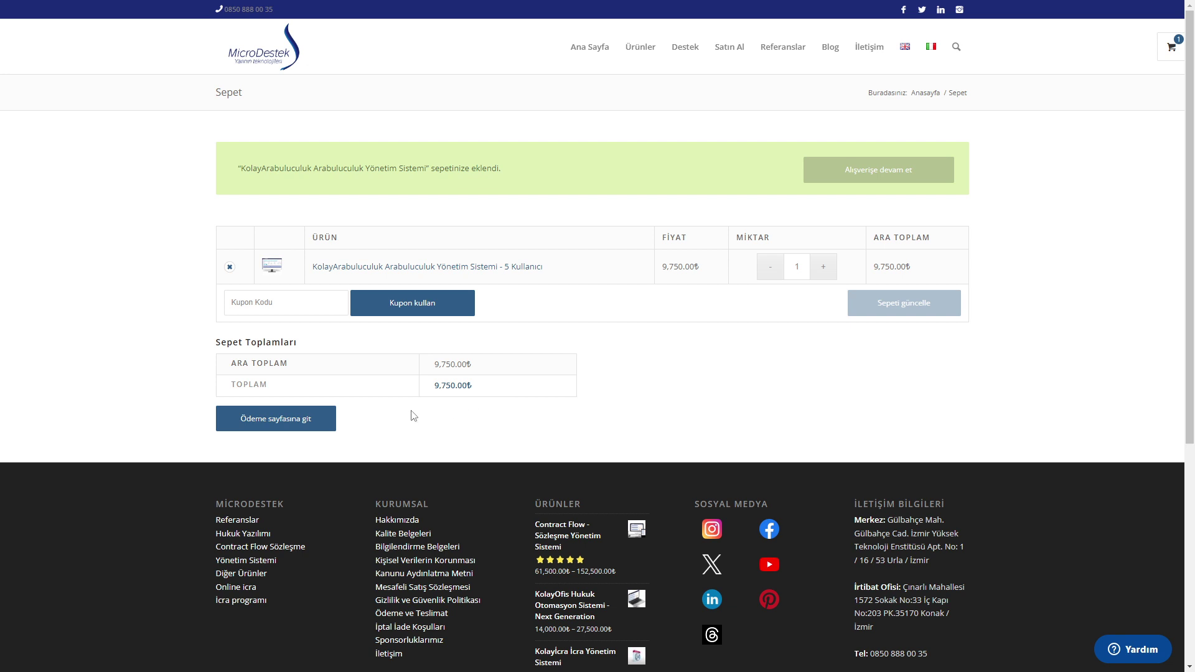
# Step: Proceed to checkout, preview the iyzico payment option and select Banka Havalesi as the payment method
pyautogui.click(324, 419)
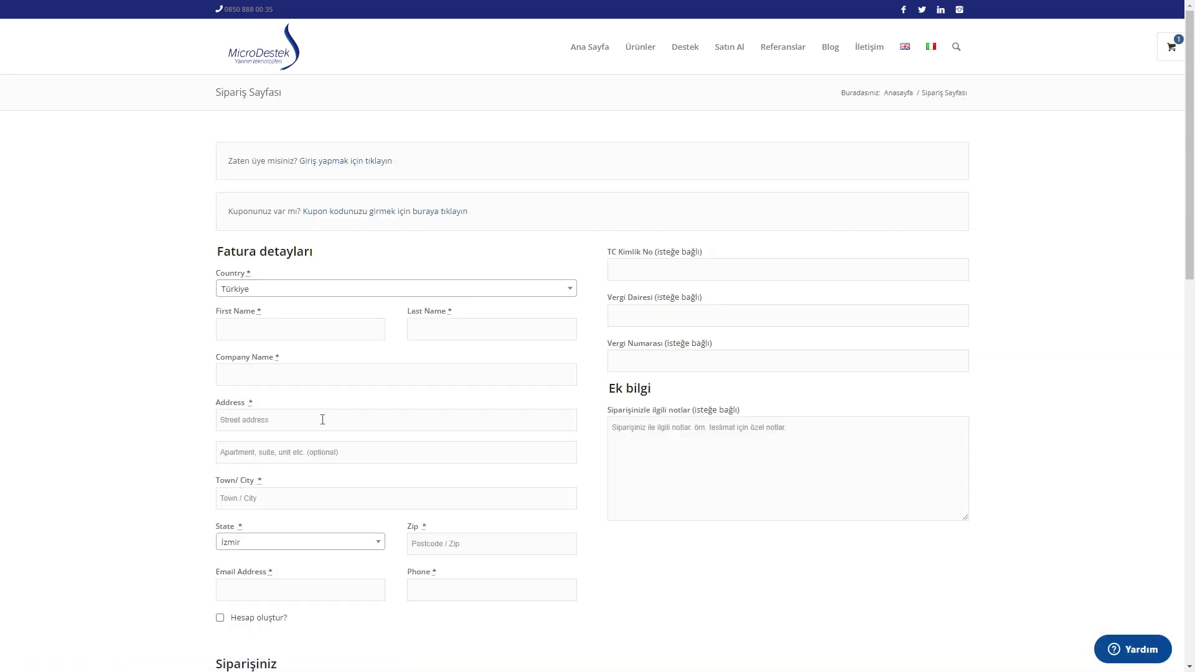
pyautogui.scroll(-7, 149, 402)
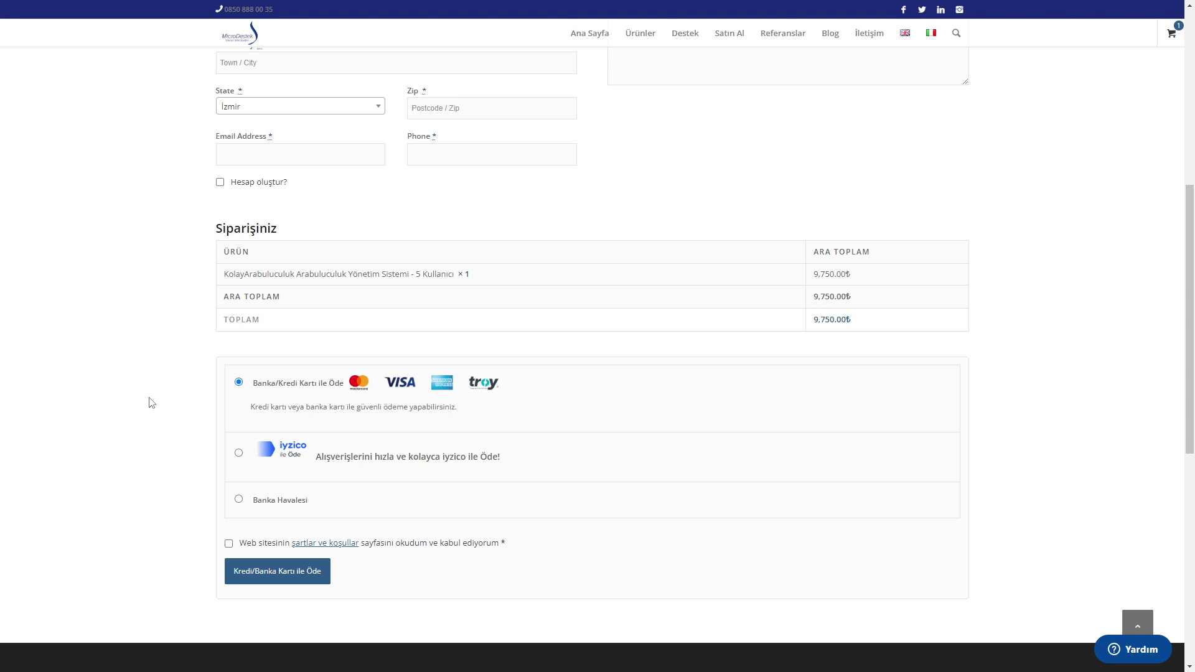
pyautogui.click(237, 457)
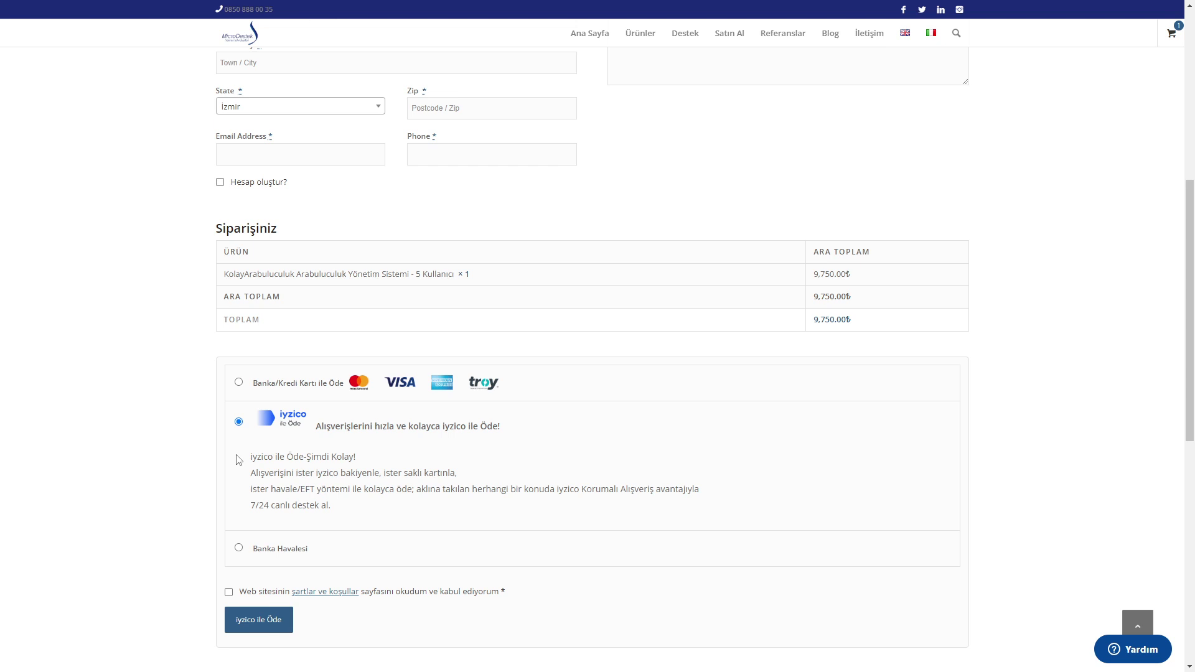
pyautogui.click(238, 547)
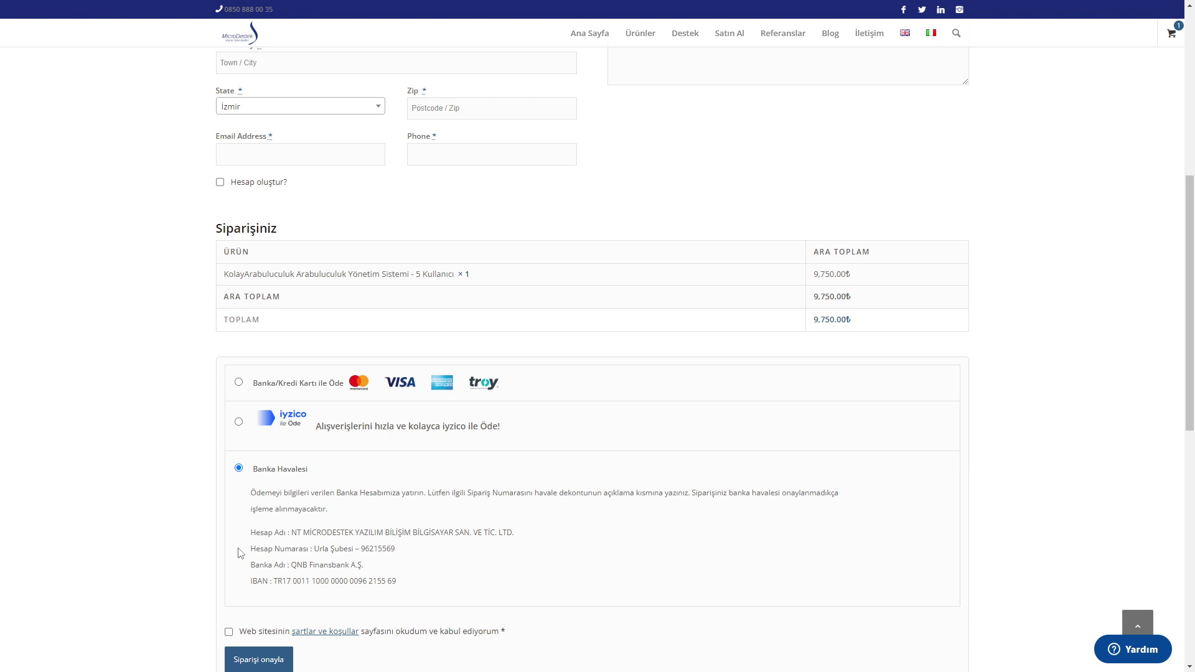